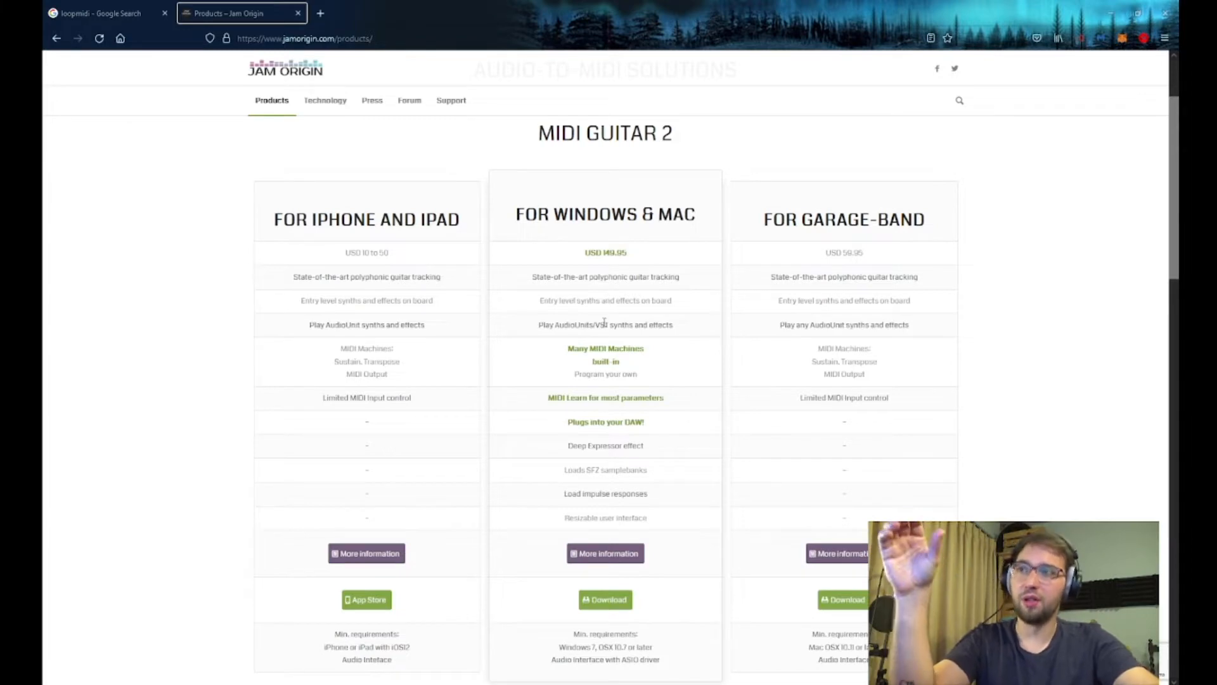
# - Review the MIDI Guitar 2 editions, buying guide, and MIDI Bass and MIDI Violin sections on the Jam Origin products page
pyautogui.scroll(-12, 605, 322)
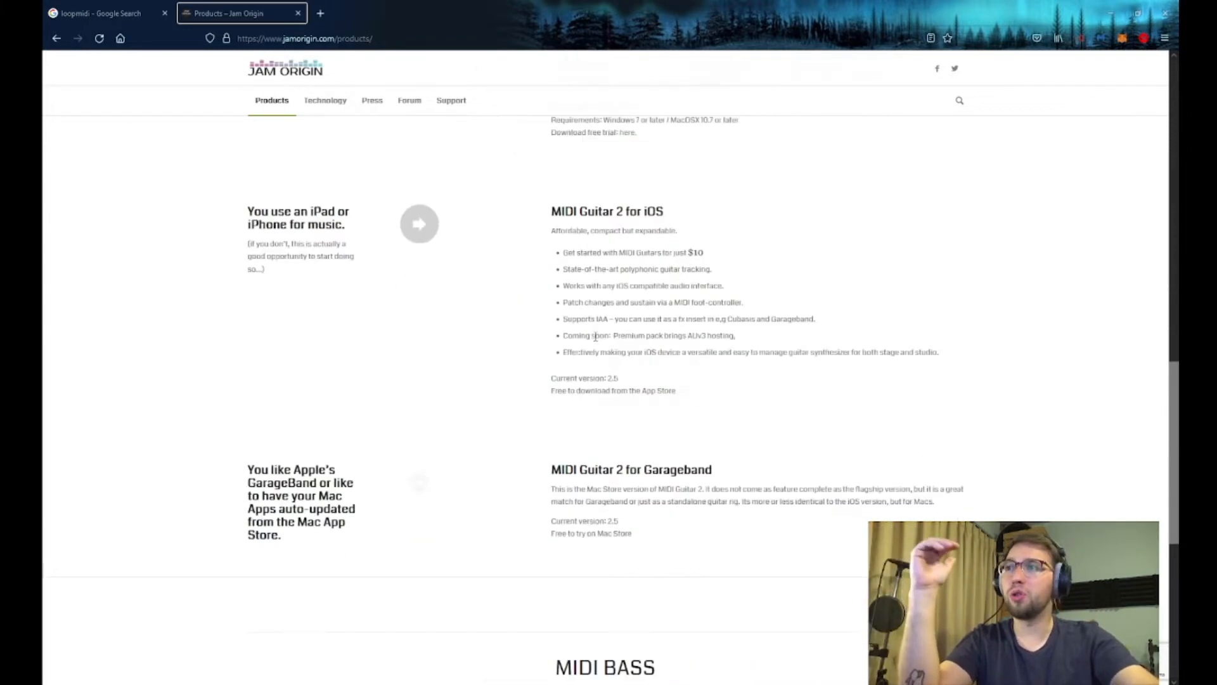
pyautogui.scroll(-5, 595, 336)
pyautogui.scroll(-2, 595, 337)
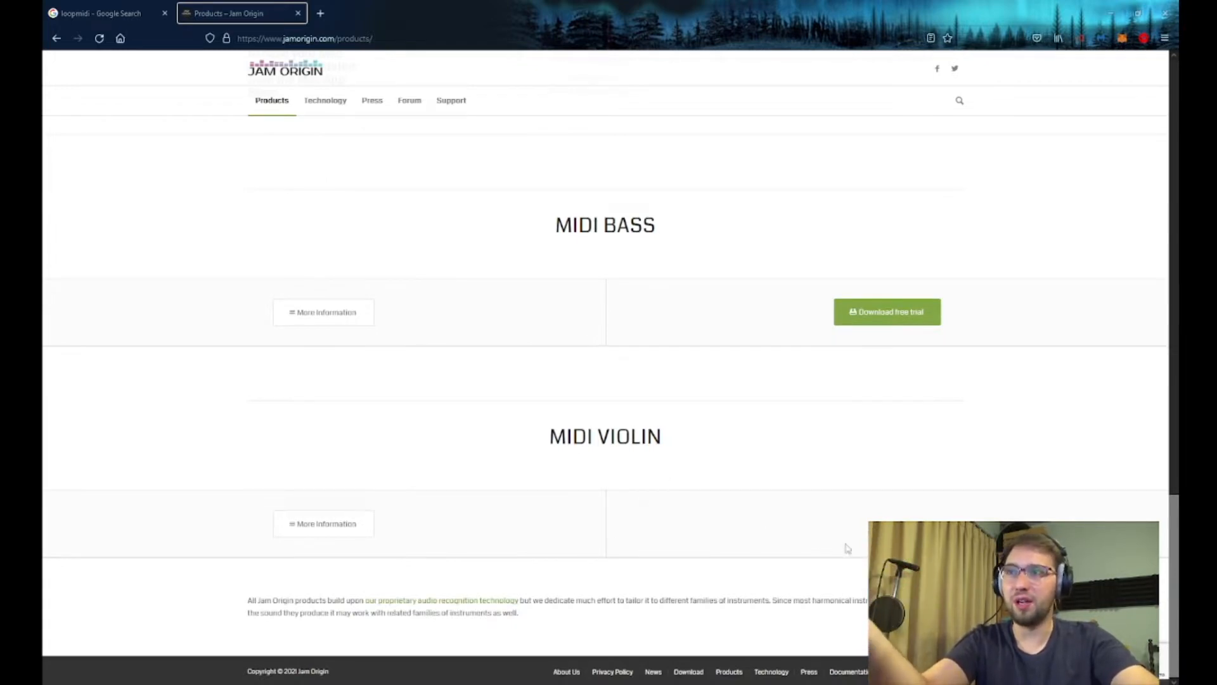
pyautogui.scroll(6, 720, 547)
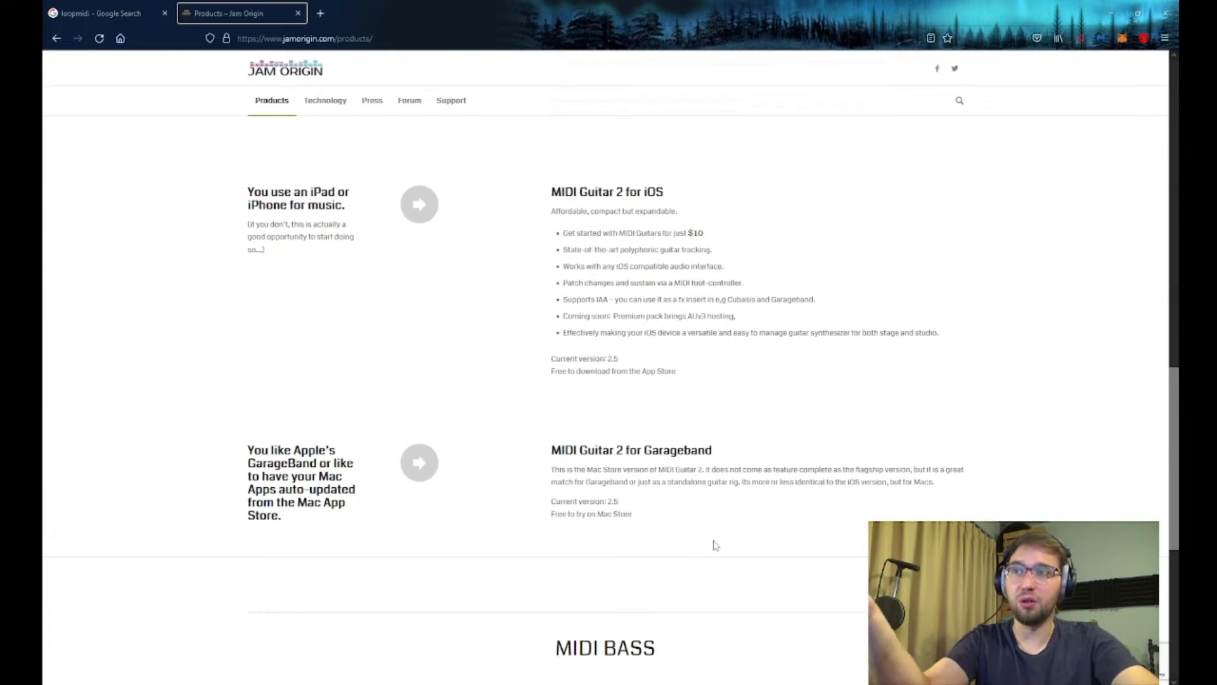
pyautogui.scroll(6, 716, 545)
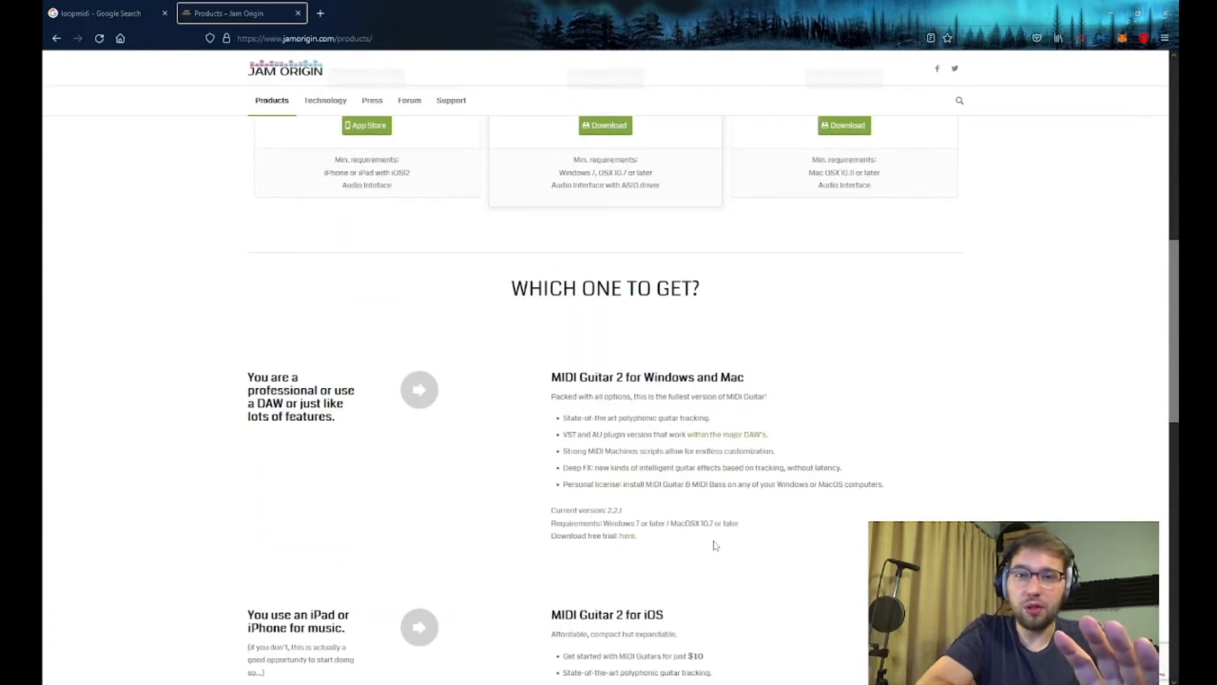
pyautogui.scroll(7, 714, 545)
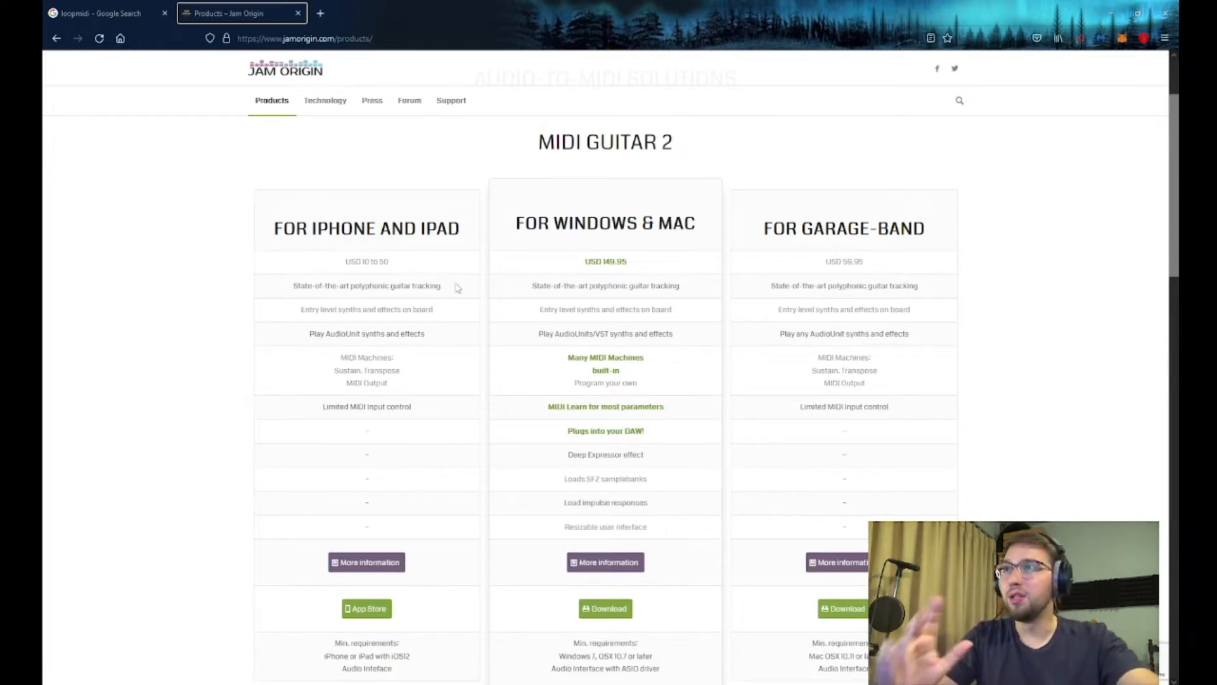
# - Open the official loopMIDI page from the Google results, and switch to the loopMIDI app to select the loopMIDI Port entry
pyautogui.click(140, 17)
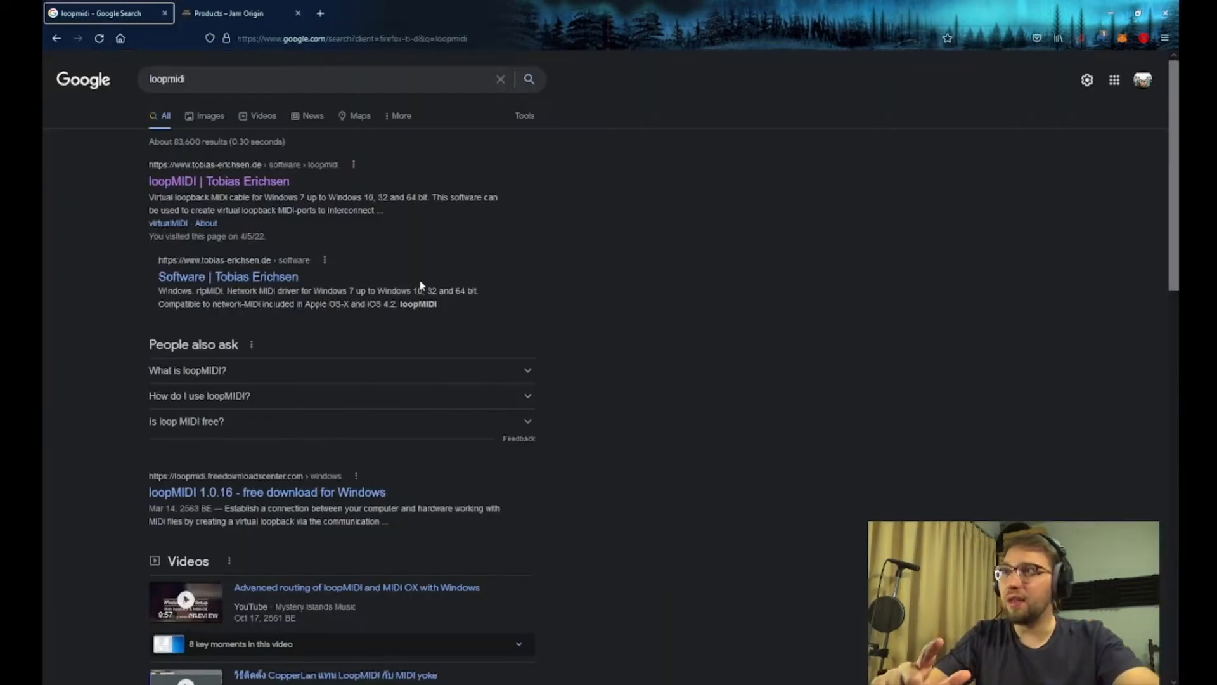
pyautogui.click(200, 183)
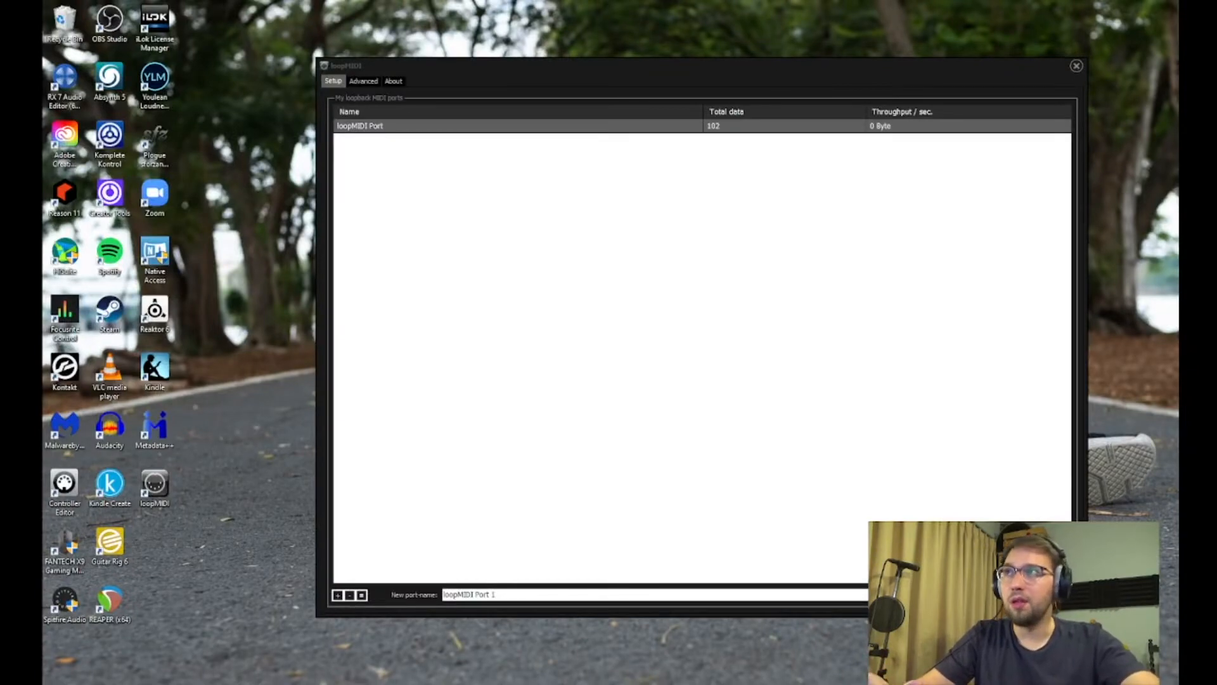
pyautogui.click(427, 128)
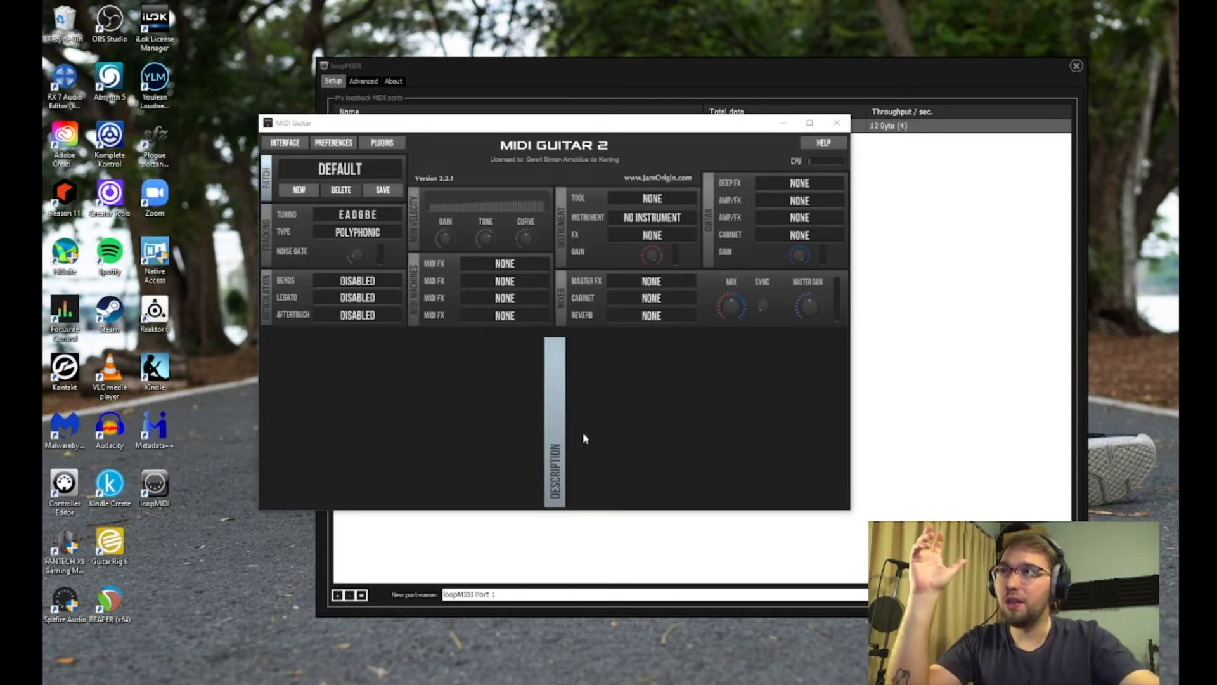
# - Show the interface settings in MIDI Guitar 2 and set its MIDI output to LOOPMIDI PORT
pyautogui.click(281, 142)
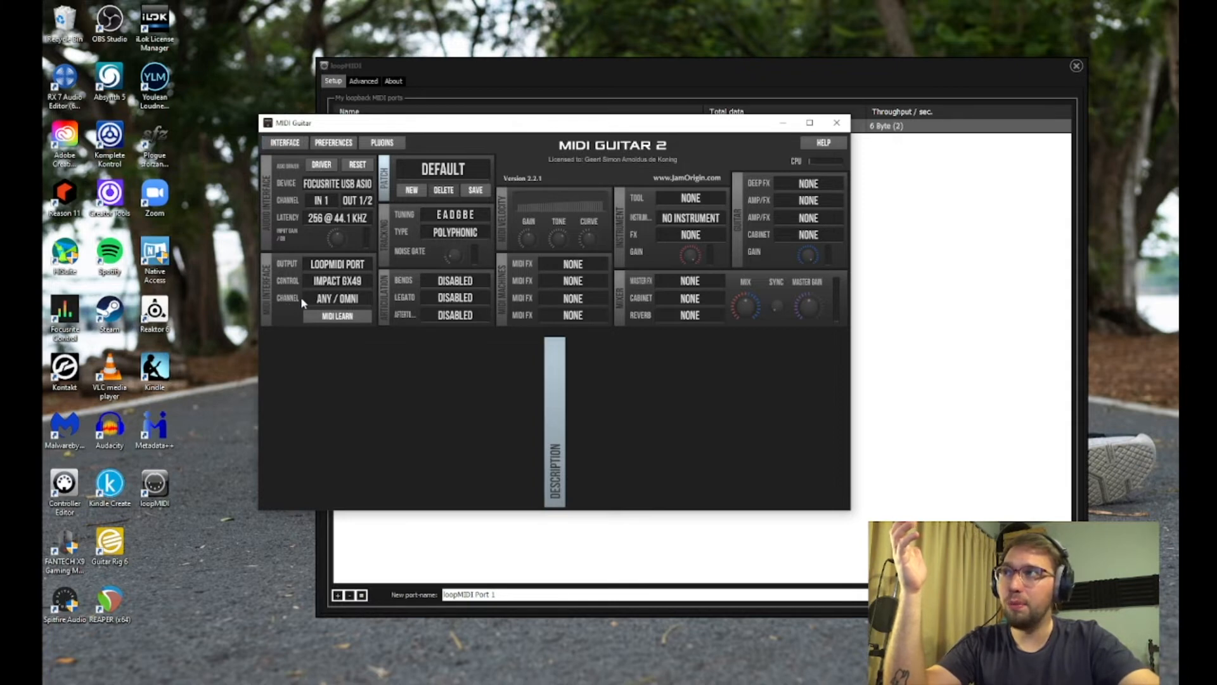
pyautogui.click(340, 263)
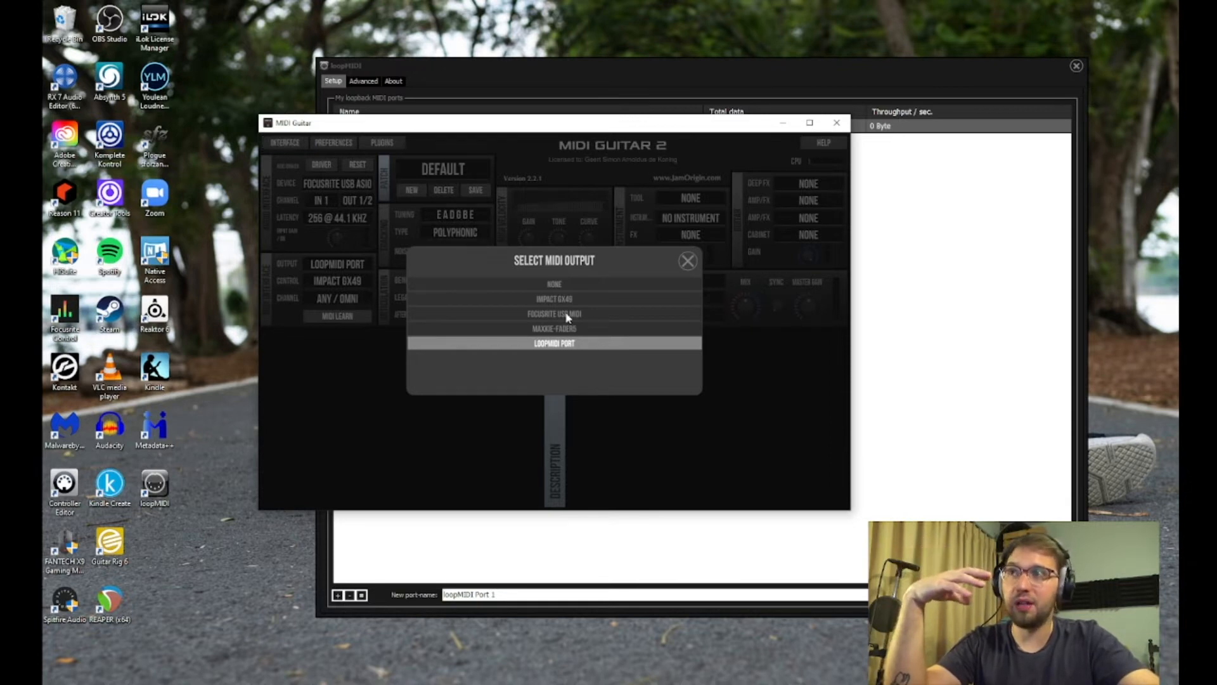
pyautogui.click(560, 349)
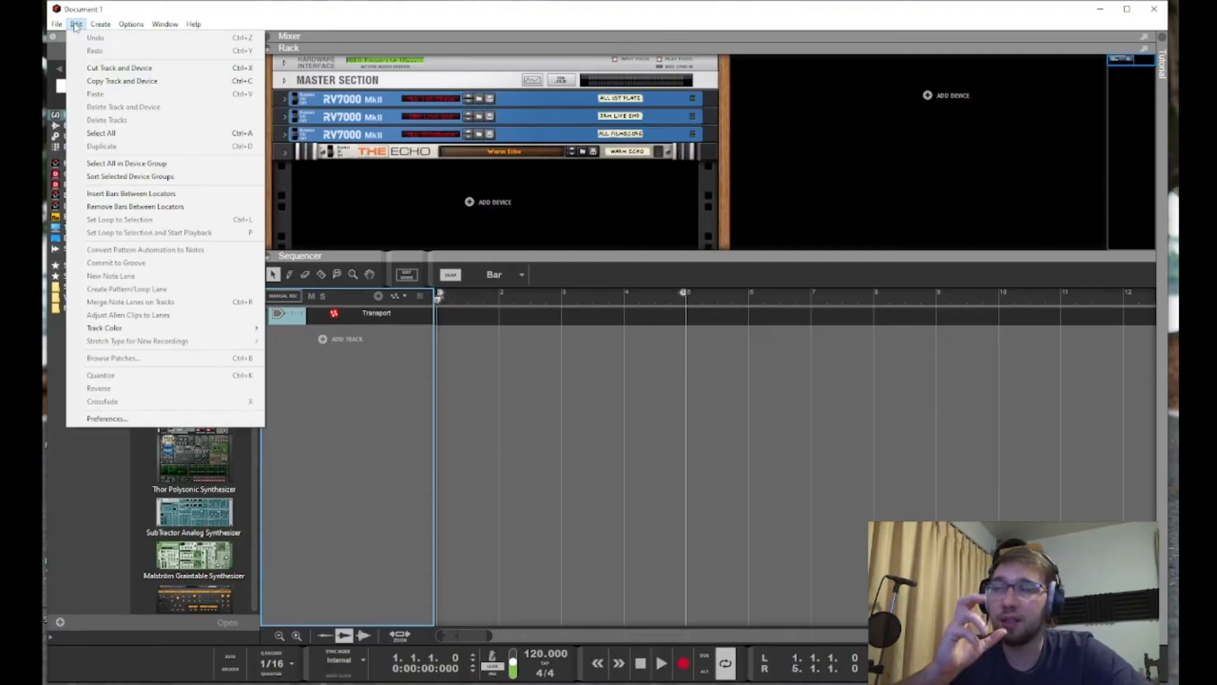
# - In Reason, open the Control Surfaces preferences and select the "<Other> MIDI Keyboard (No Controls)" entry
pyautogui.click(107, 419)
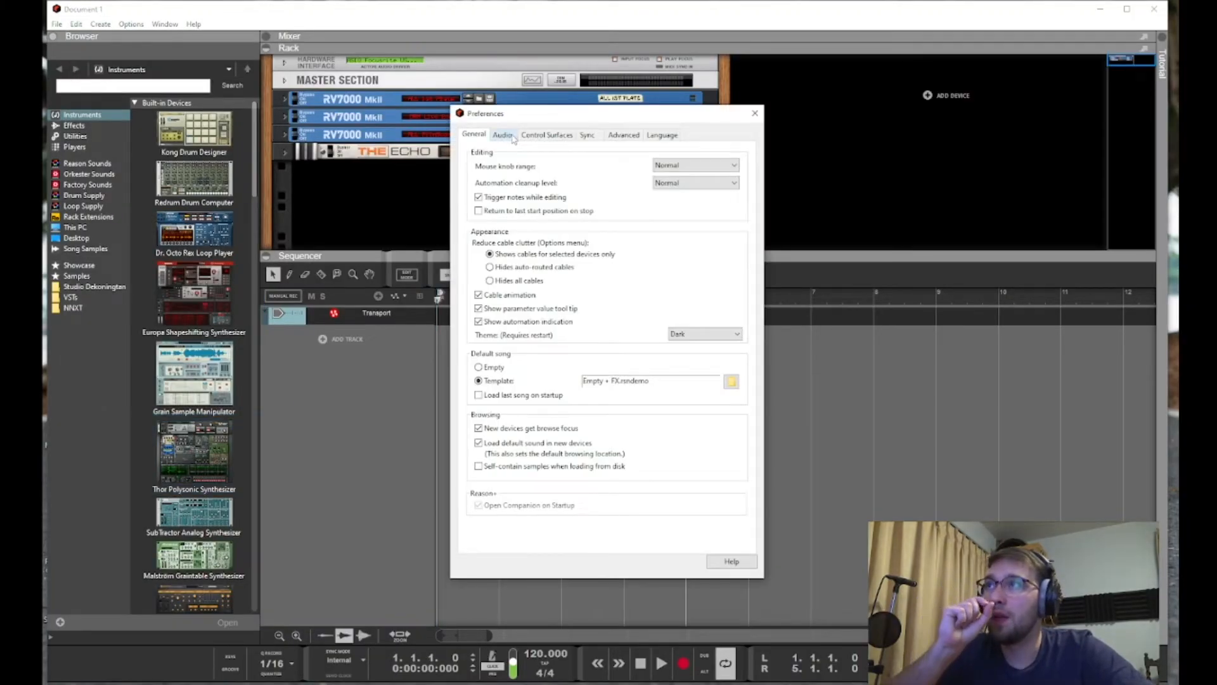
pyautogui.click(524, 136)
pyautogui.moveTo(742, 259); pyautogui.dragTo(741, 283)
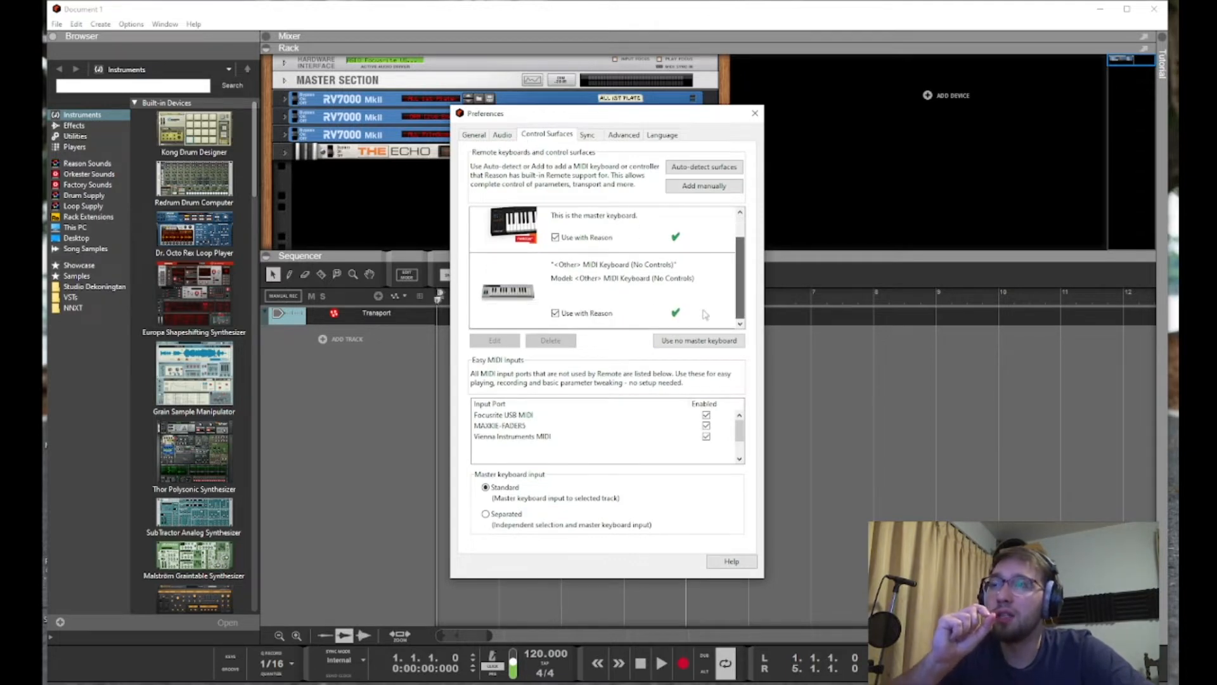
pyautogui.click(612, 295)
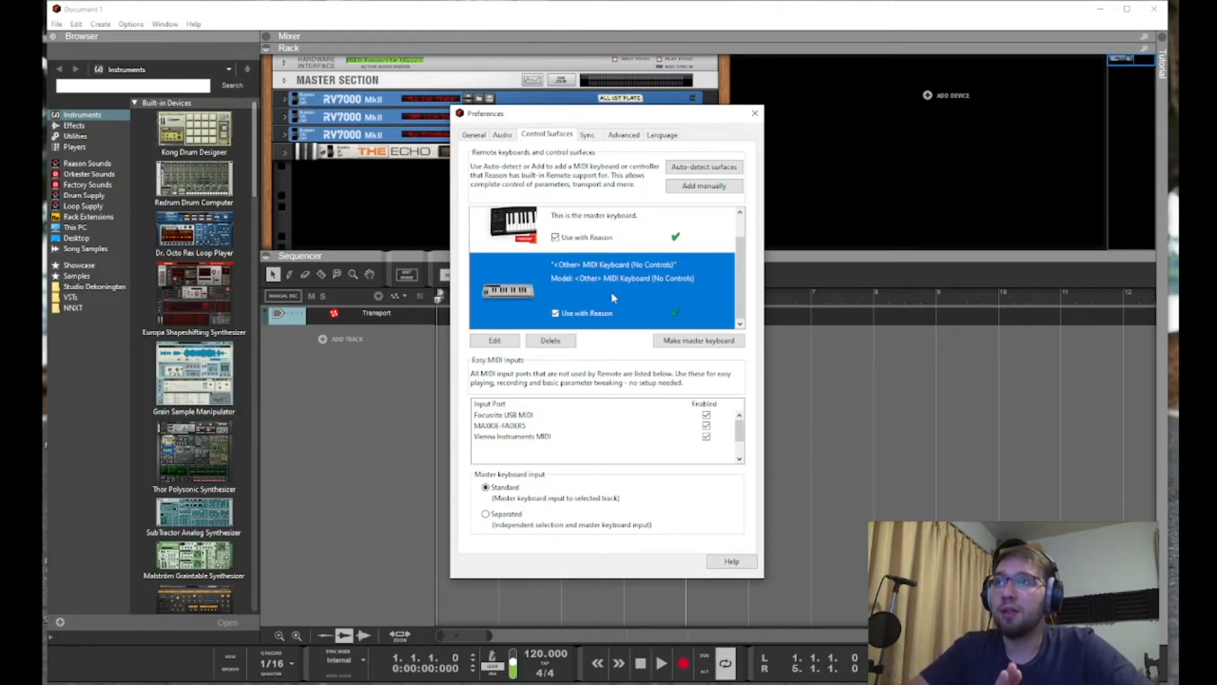
# - Start adding a control surface manually with manufacturer <Other> and model MIDI Control Keyboard, and open its MIDI input choices
pyautogui.click(700, 187)
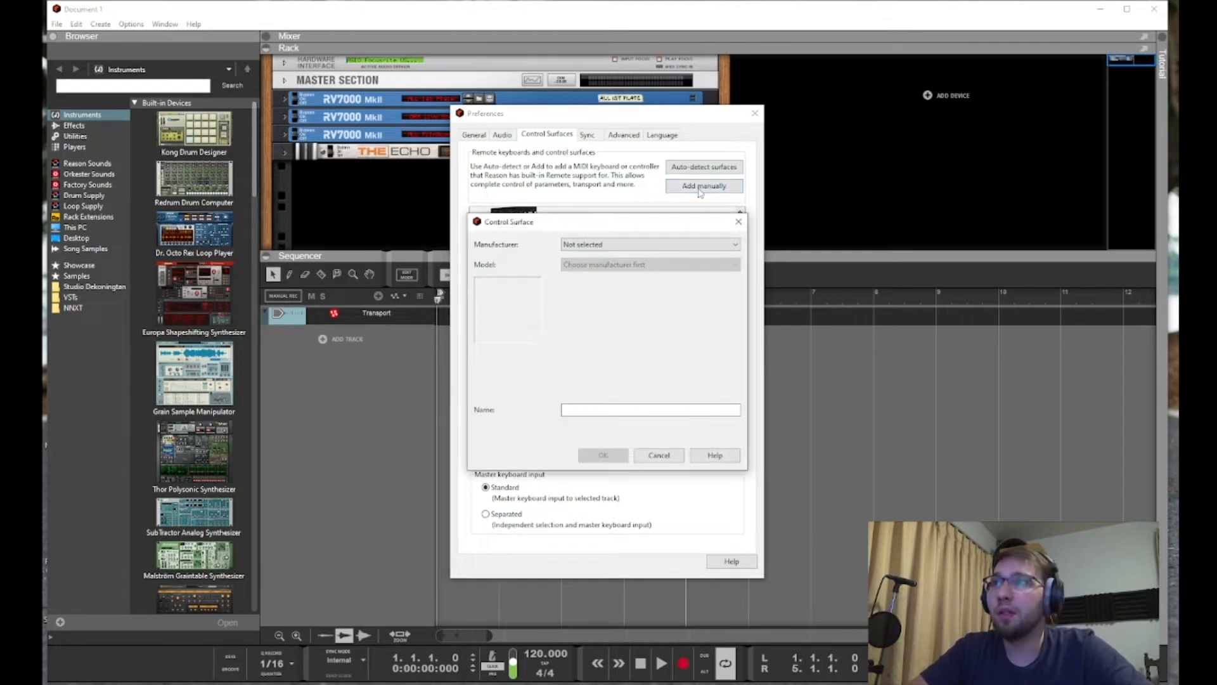
pyautogui.click(657, 246)
pyautogui.click(650, 265)
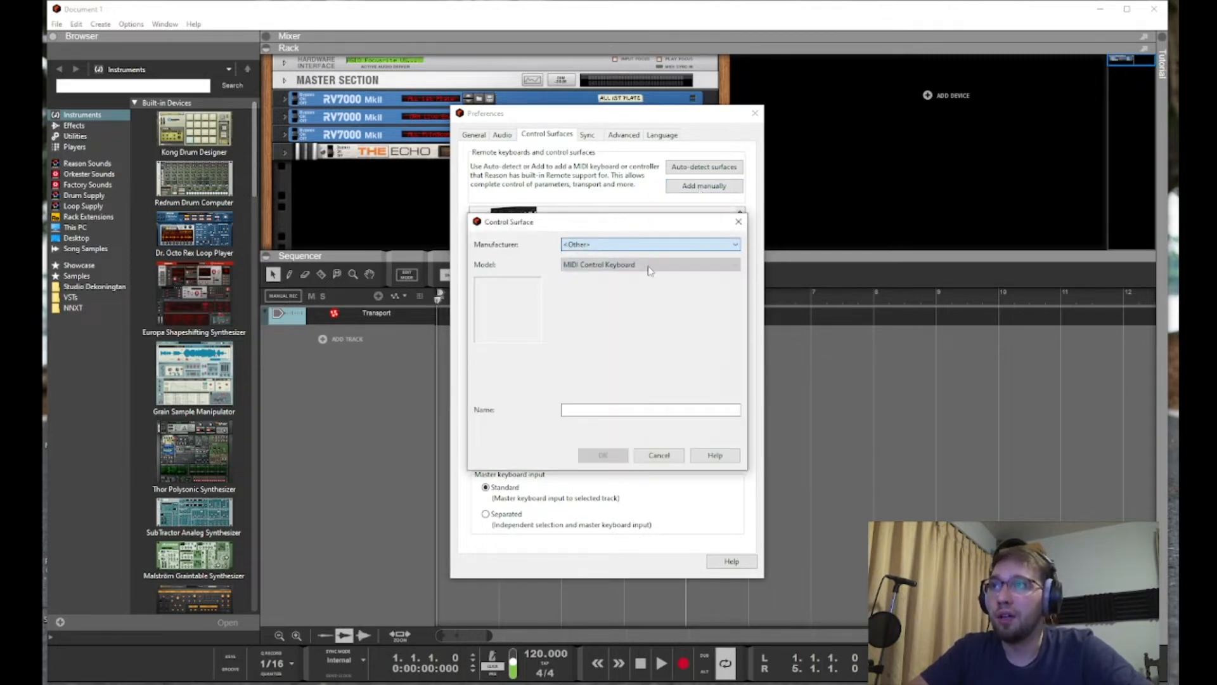
pyautogui.click(652, 266)
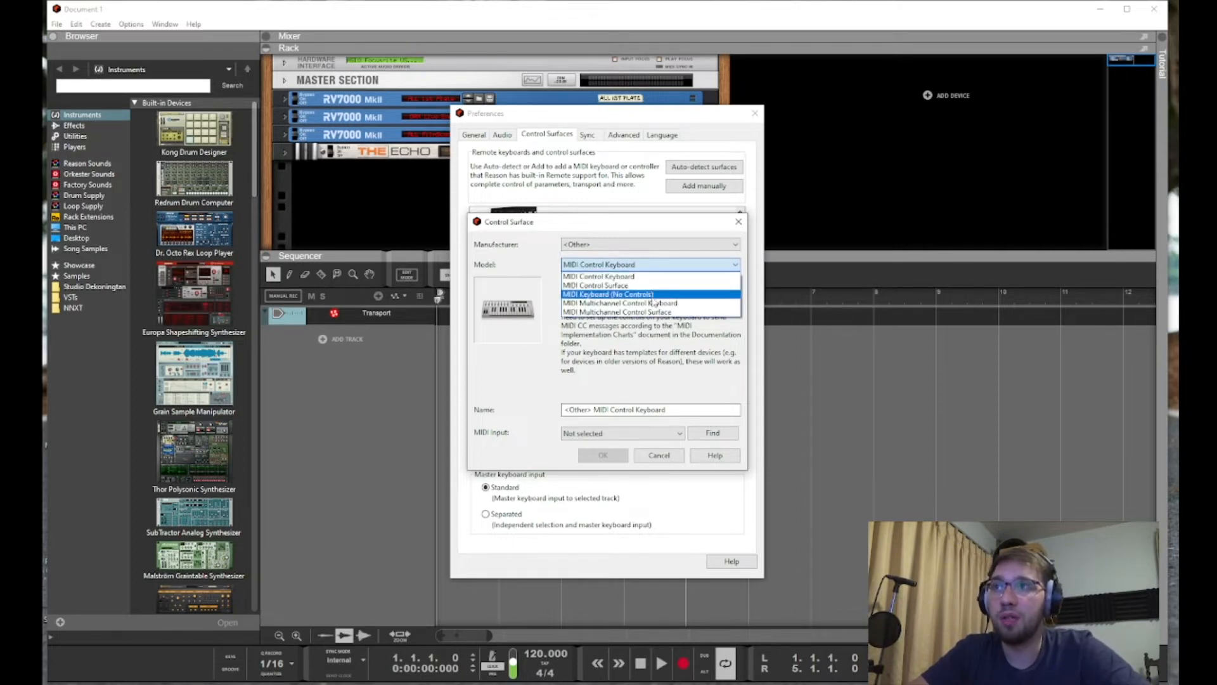
pyautogui.click(663, 268)
pyautogui.click(663, 267)
pyautogui.click(662, 267)
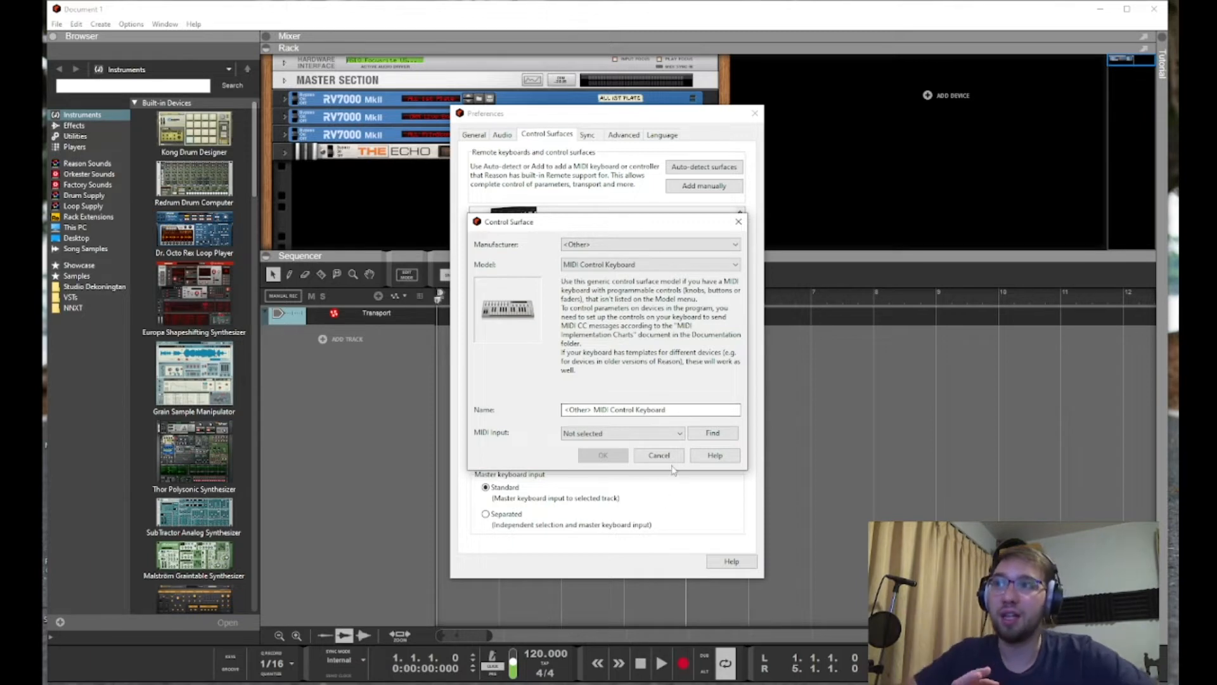
pyautogui.click(666, 434)
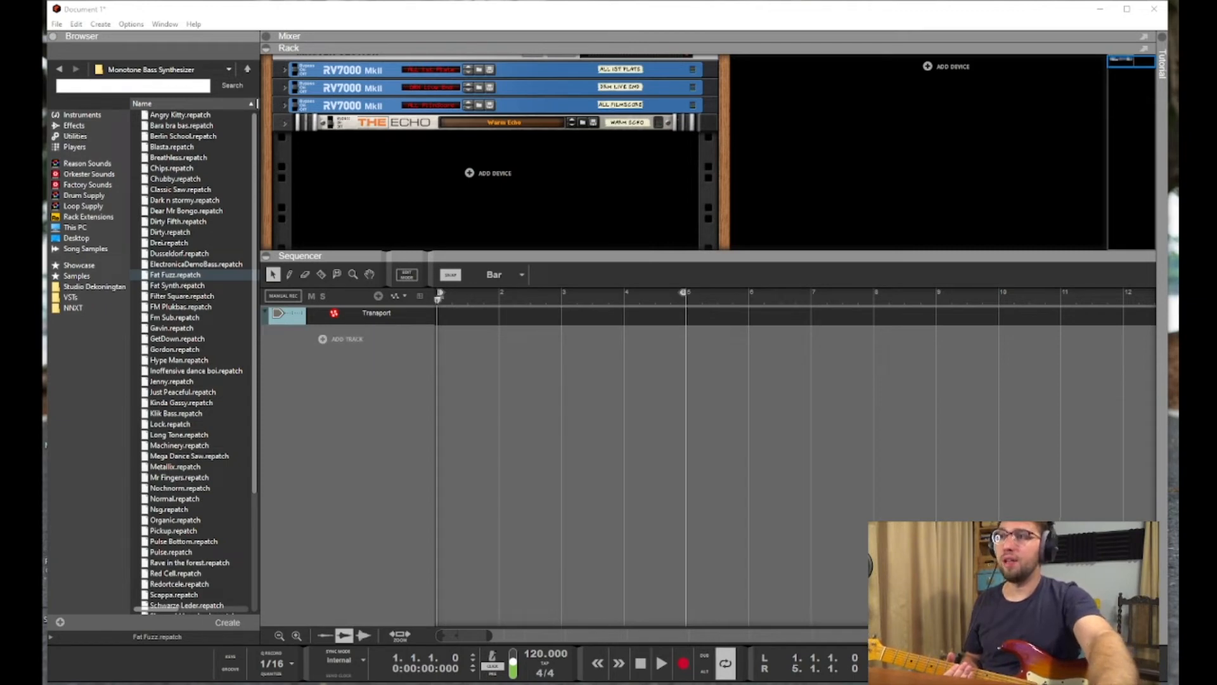
# - Switch to MIDI Guitar 2, set its tool to MIDI Monitor to check the outgoing messages, and minimize the window
pyautogui.click(201, 682)
pyautogui.click(663, 197)
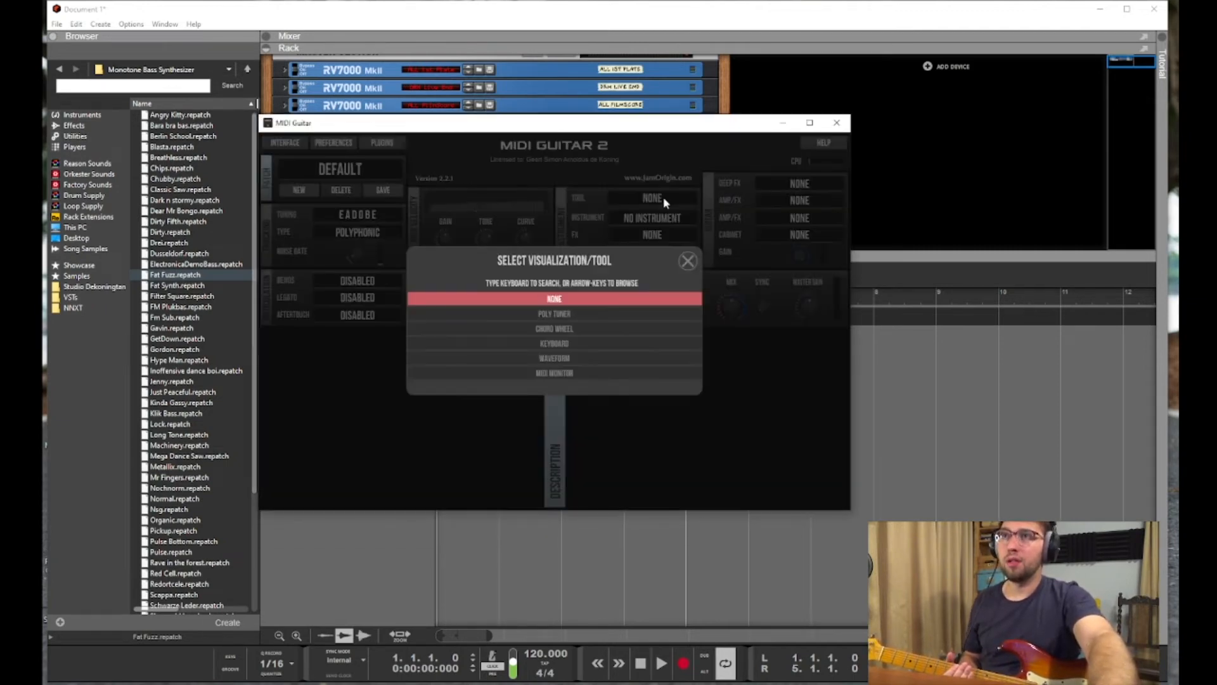
pyautogui.click(565, 373)
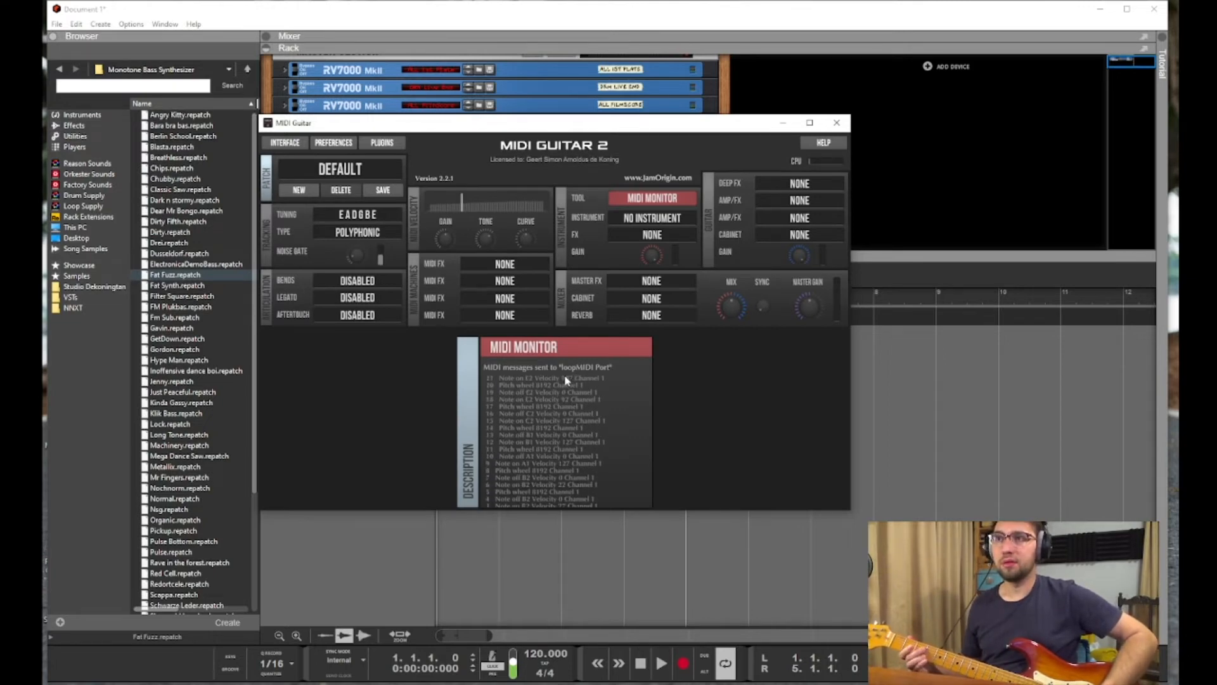
pyautogui.click(783, 122)
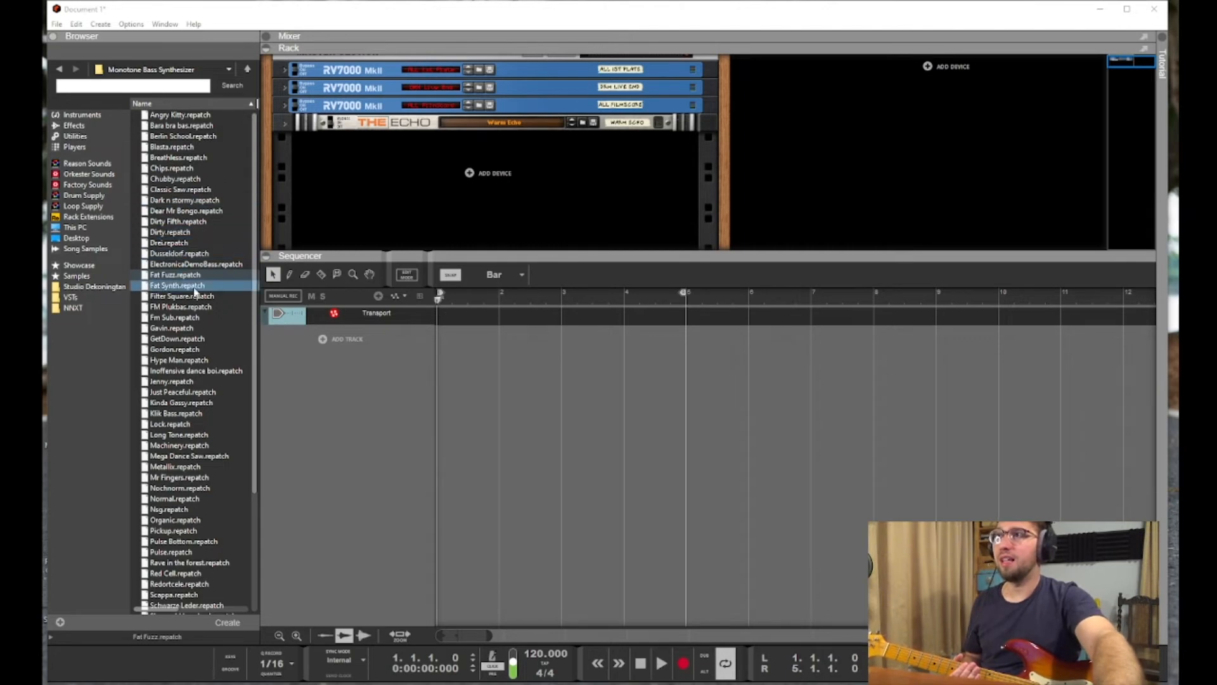
# - Add a Thor Polysonic Synthesizer to the rack in Reason and load the I Am Thor patch
pyautogui.click(93, 115)
pyautogui.moveTo(194, 453); pyautogui.dragTo(472, 229)
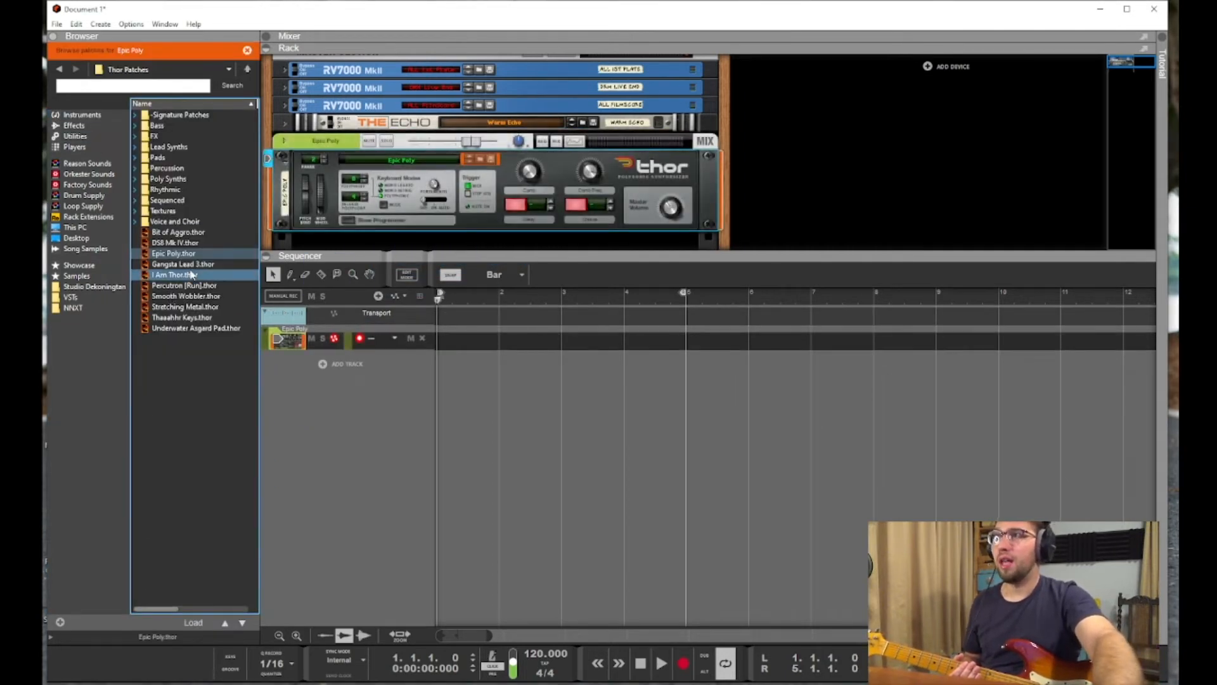
pyautogui.moveTo(174, 274); pyautogui.dragTo(442, 199)
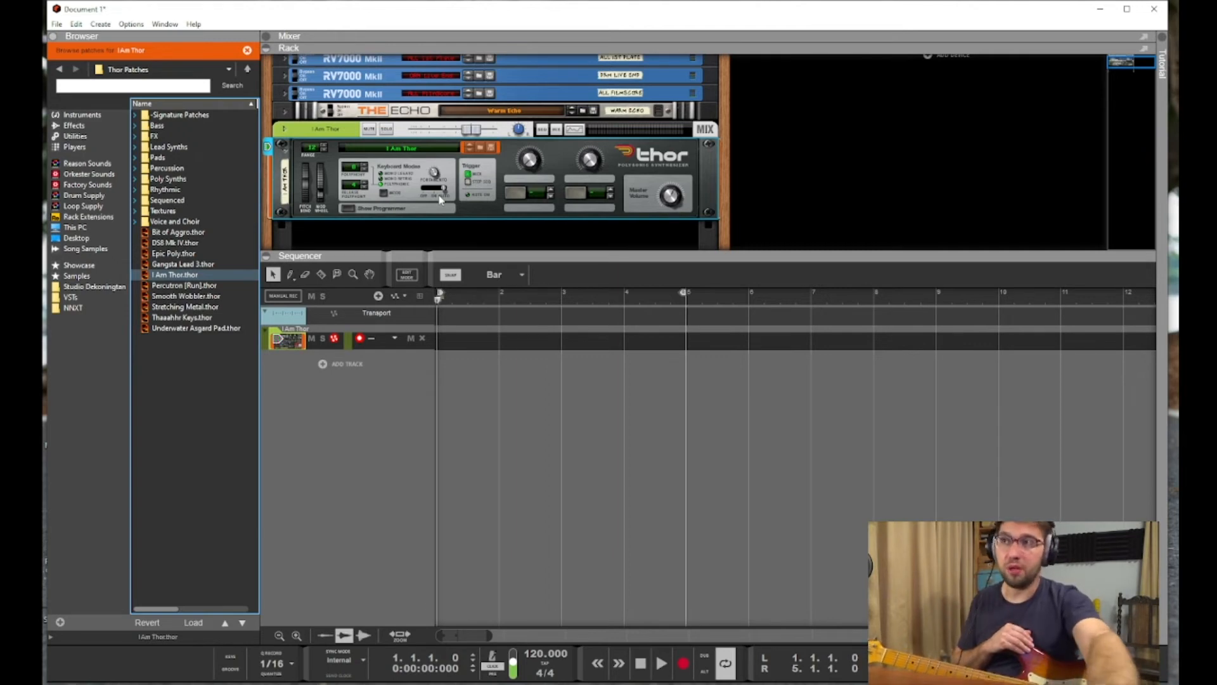
# - Return the browser to the instruments list and delete the I Am Thor track with its device
pyautogui.click(79, 116)
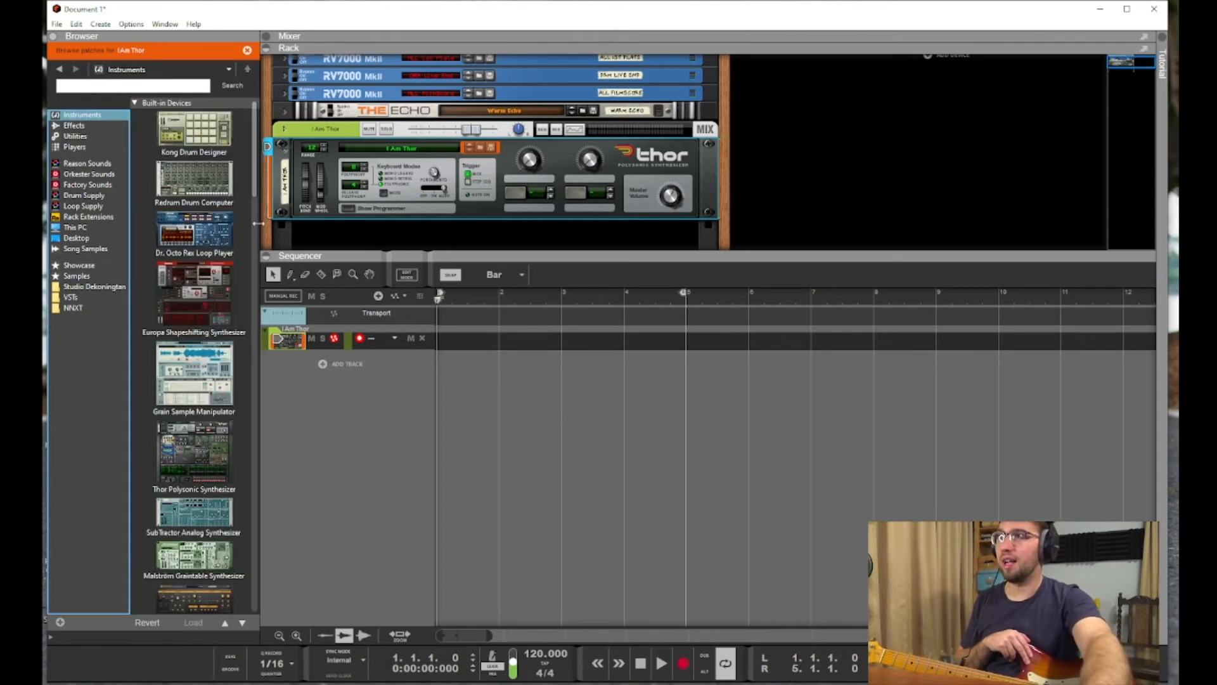
pyautogui.click(360, 337)
pyautogui.press('Delete')
pyautogui.press('Return')
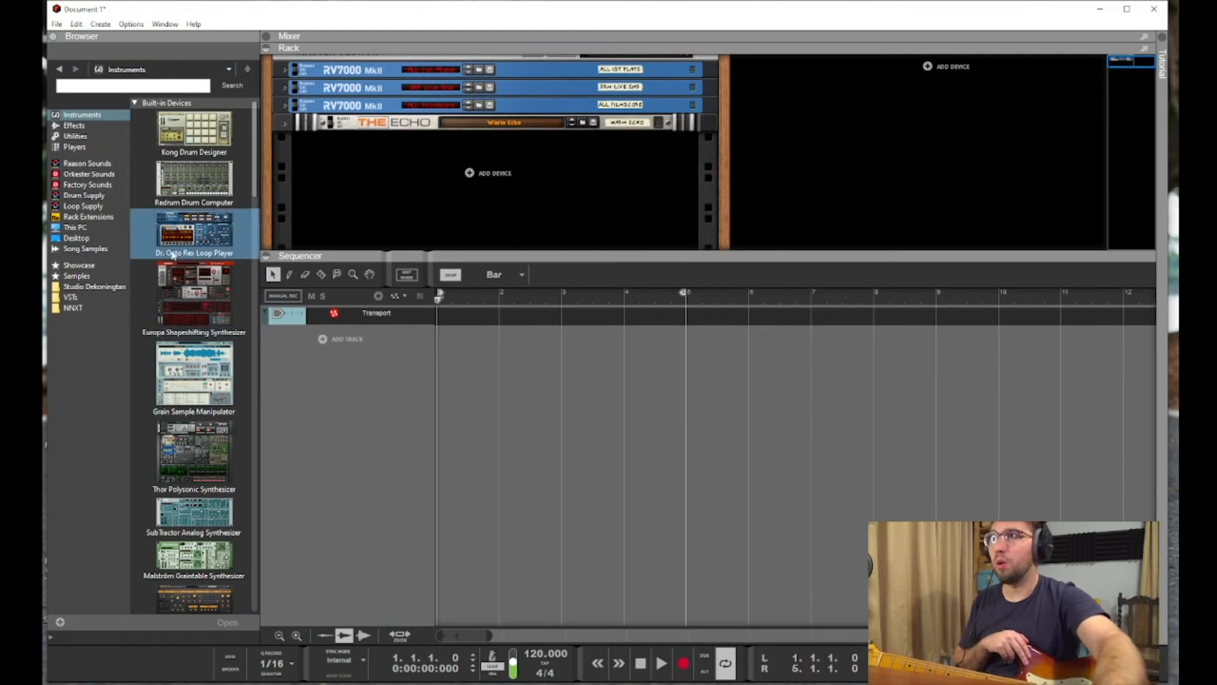
# - Add a Malström Graintable Synthesizer to the rack and load the Musica Machine patch
pyautogui.moveTo(255, 180); pyautogui.dragTo(255, 237)
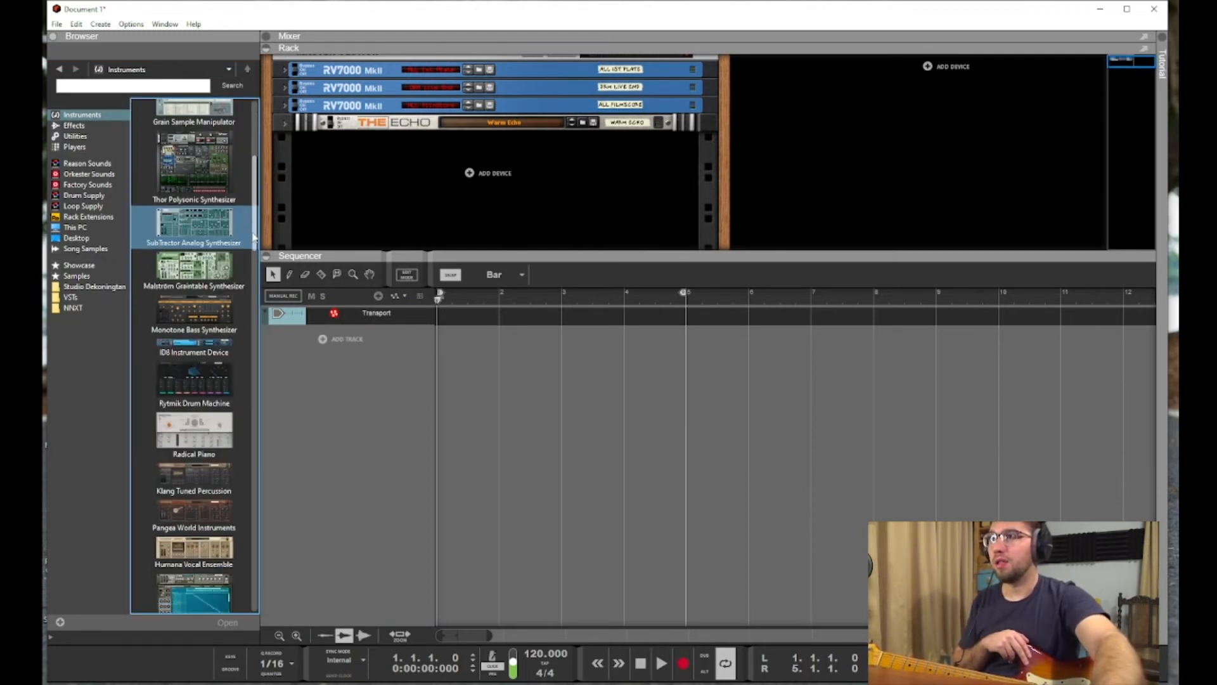
pyautogui.moveTo(194, 266); pyautogui.dragTo(433, 205)
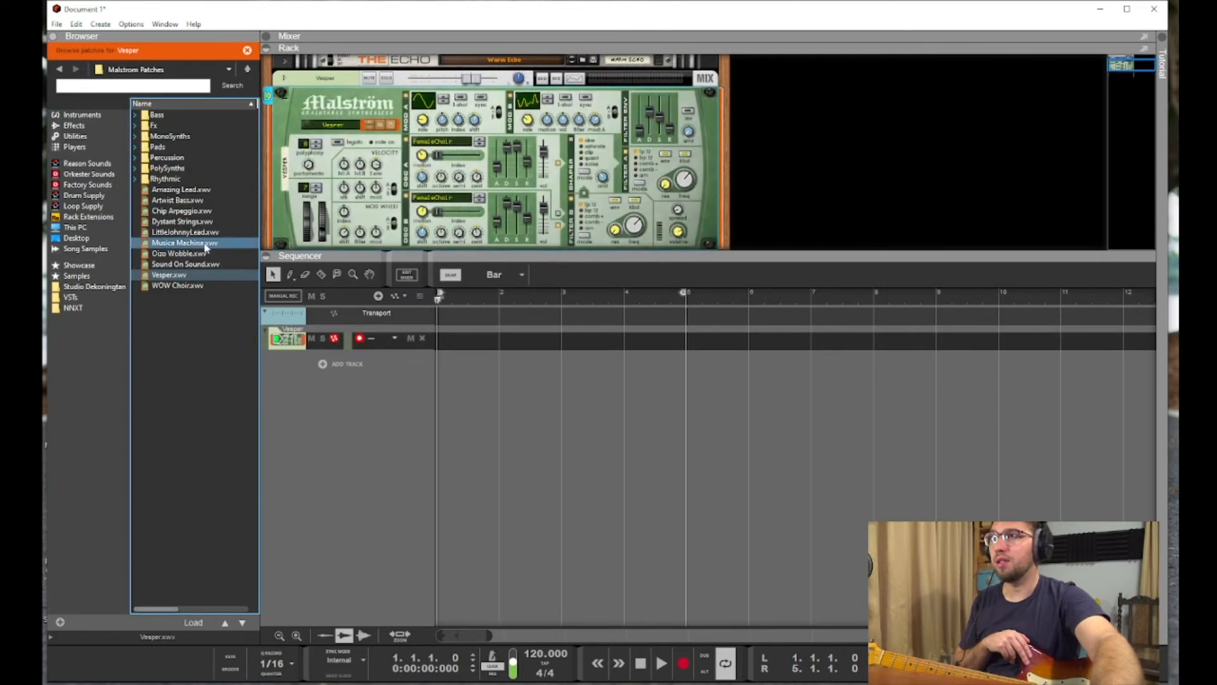
pyautogui.click(207, 245)
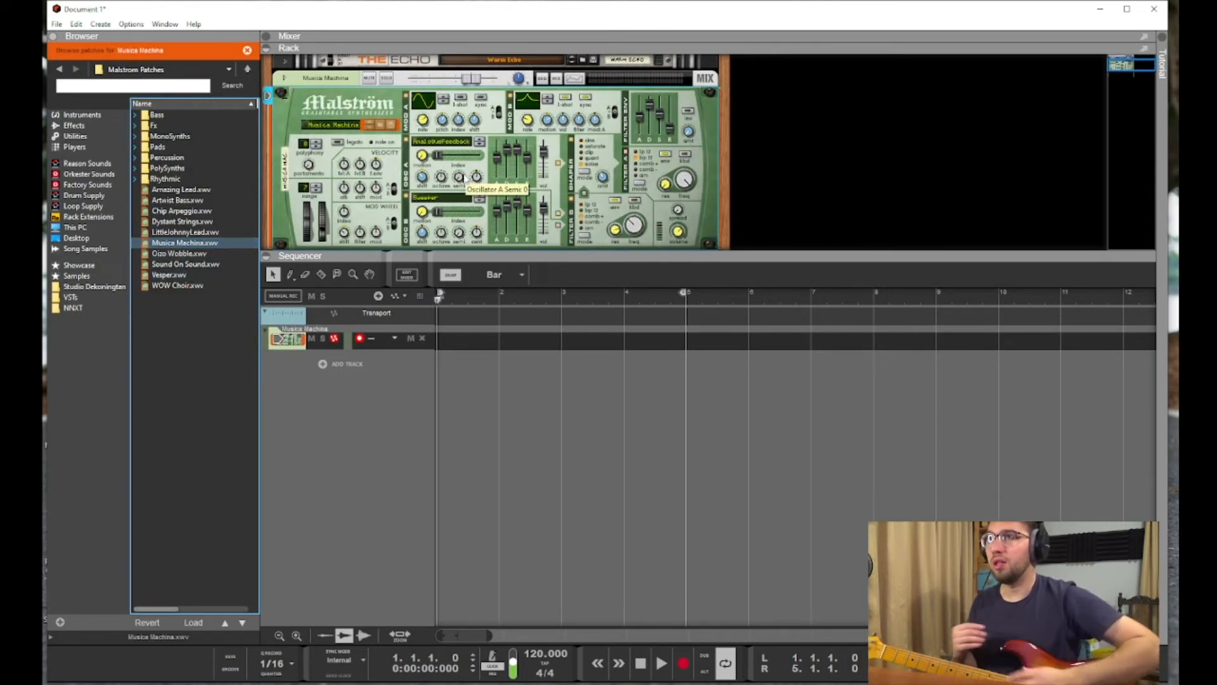
# - Record a guitar take through the Malström, stop the transport, and delete the recorded clip
pyautogui.click(682, 663)
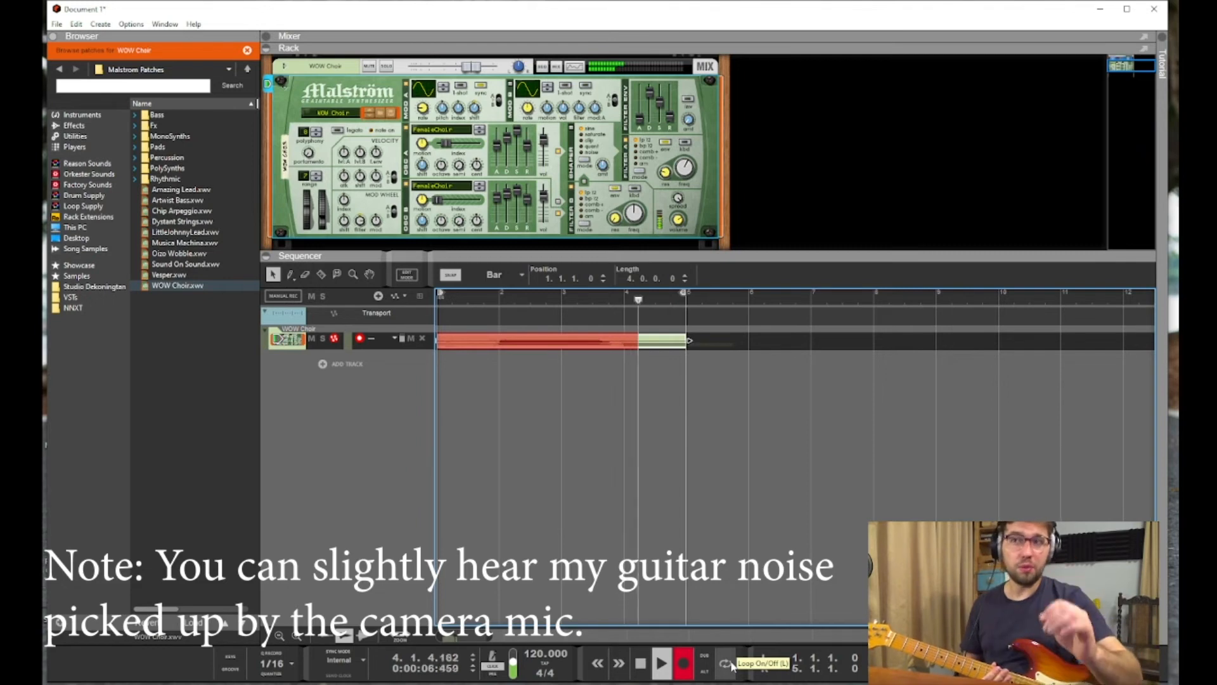
pyautogui.click(639, 669)
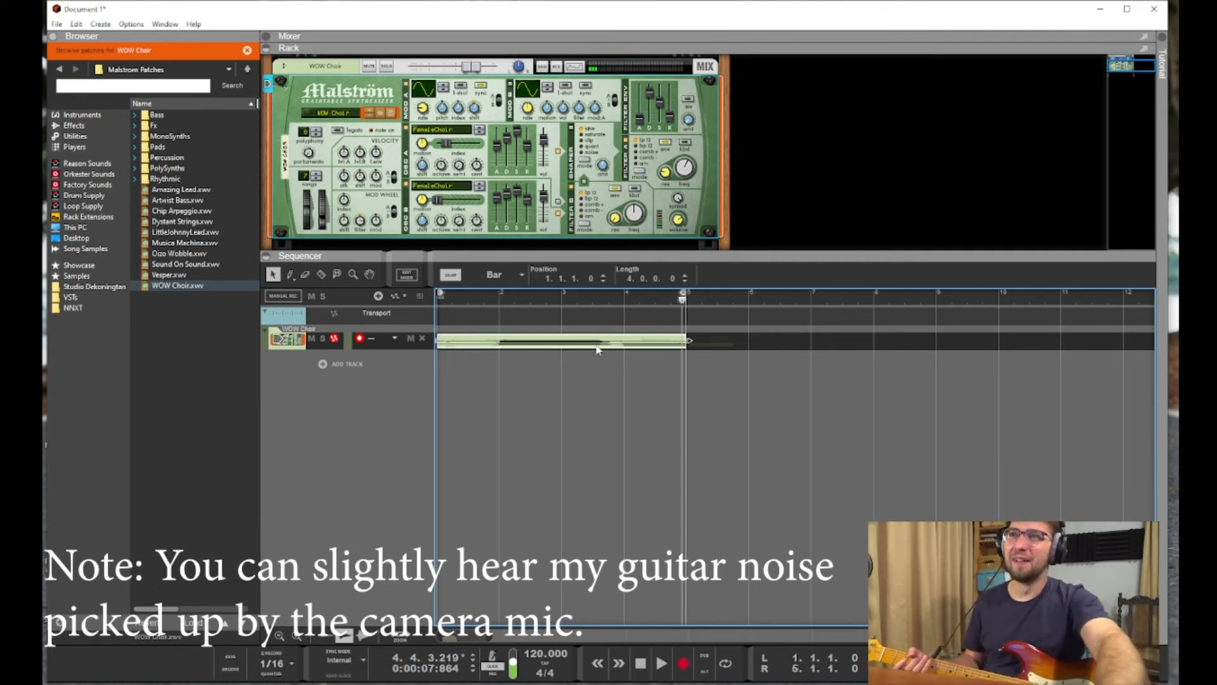
pyautogui.press('Delete')
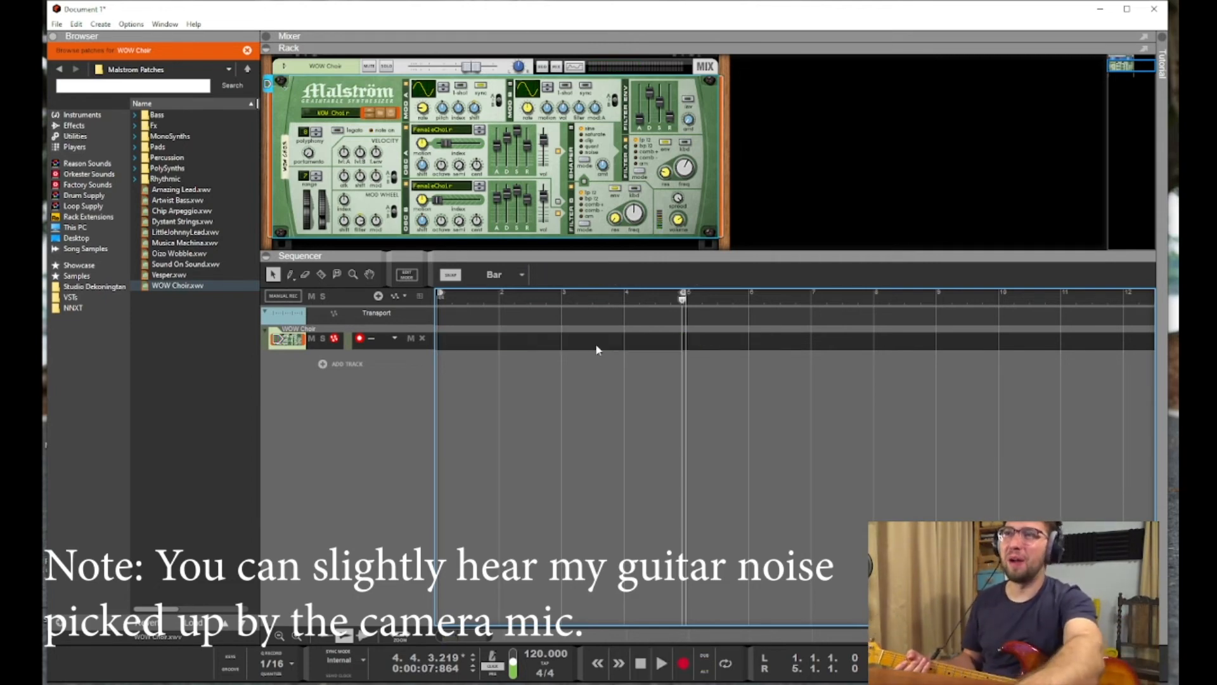
# - Return to the song start, record a new guitar take on the WOW Choir track, stop it, and play it back
pyautogui.click(640, 674)
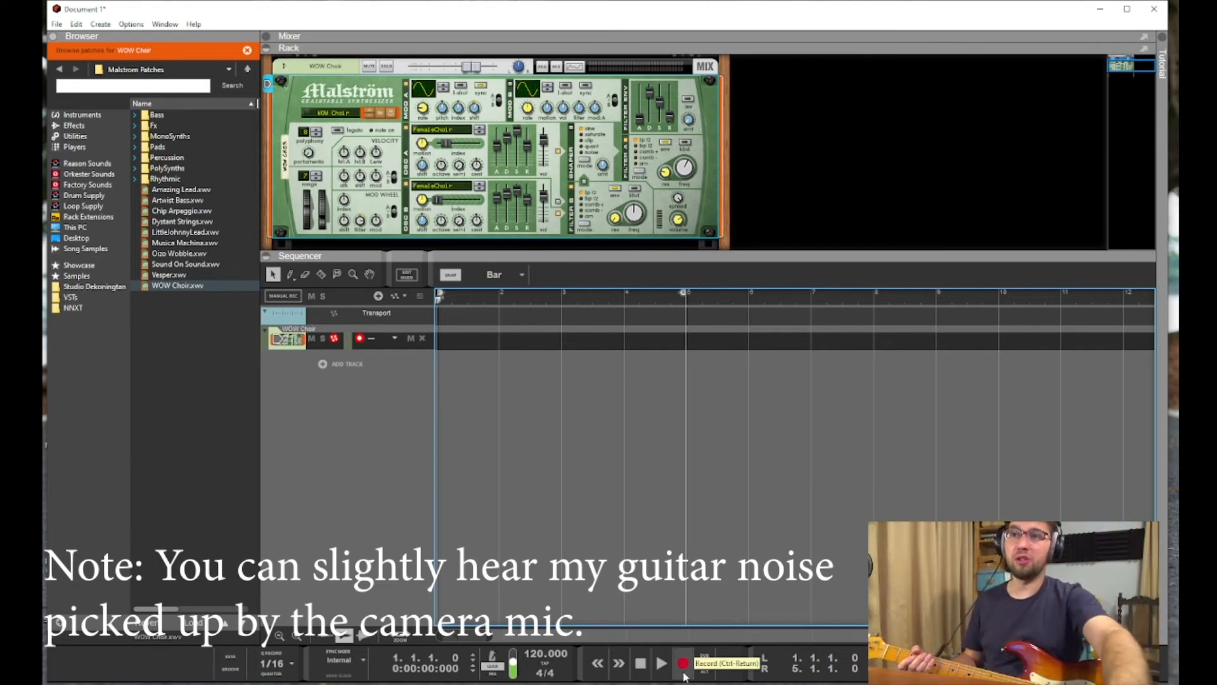
pyautogui.click(684, 671)
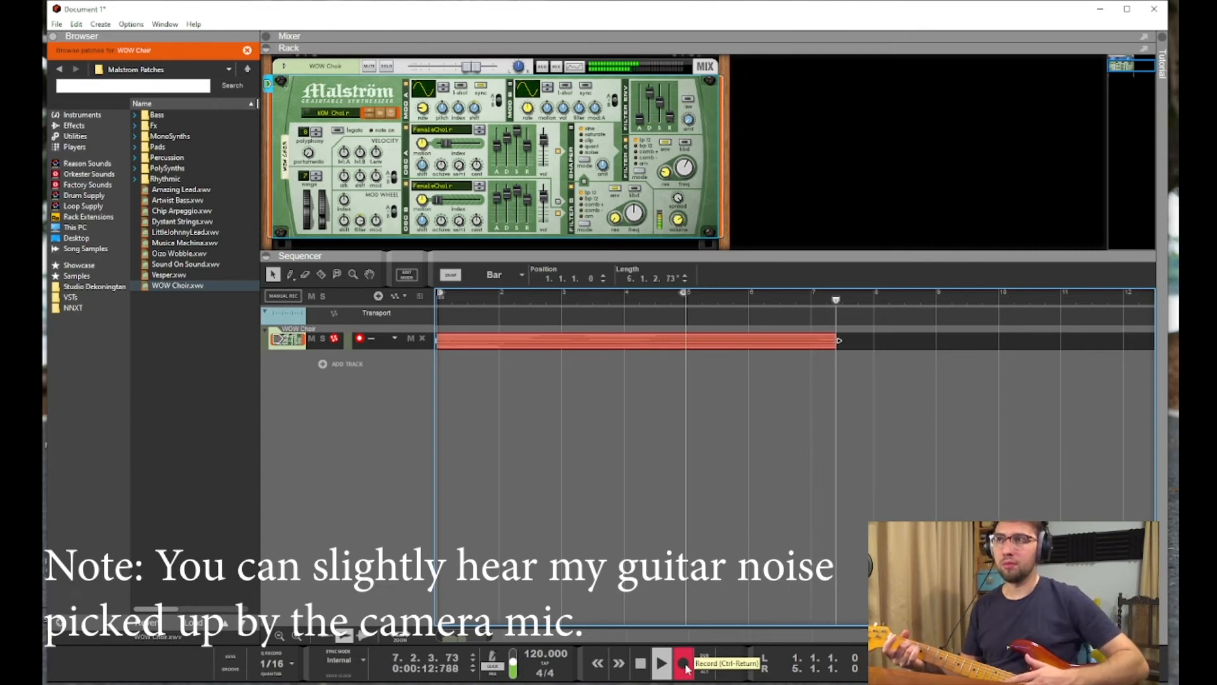
pyautogui.press('space')
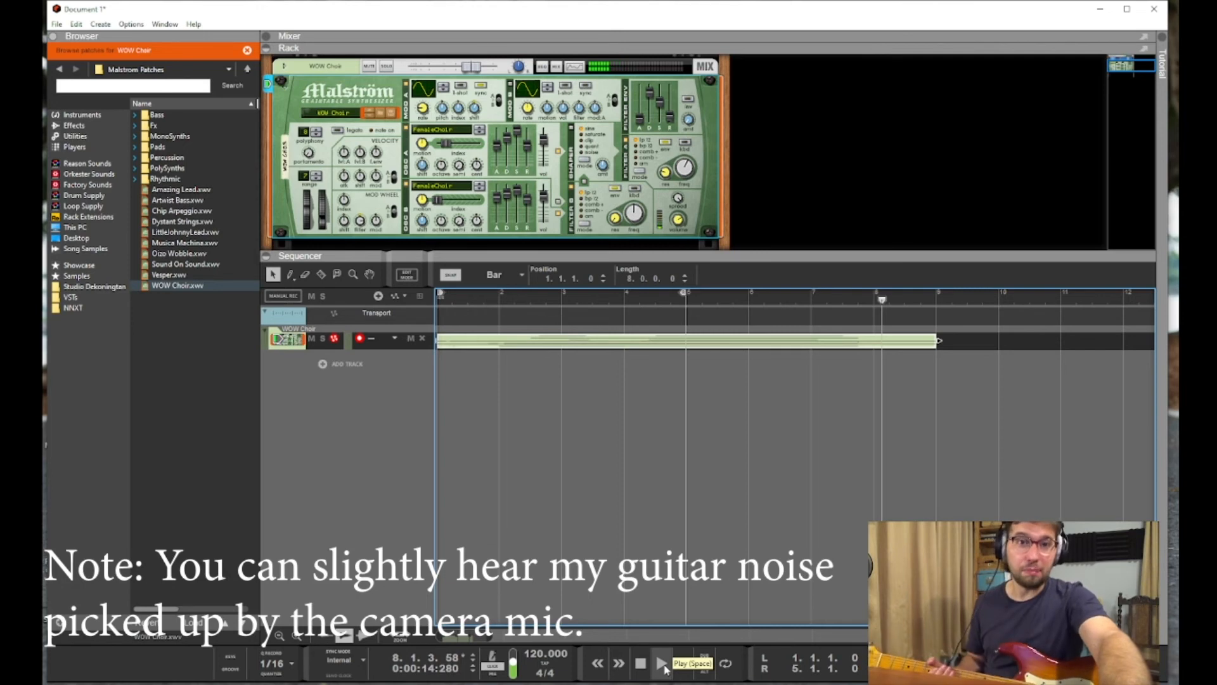
pyautogui.click(663, 665)
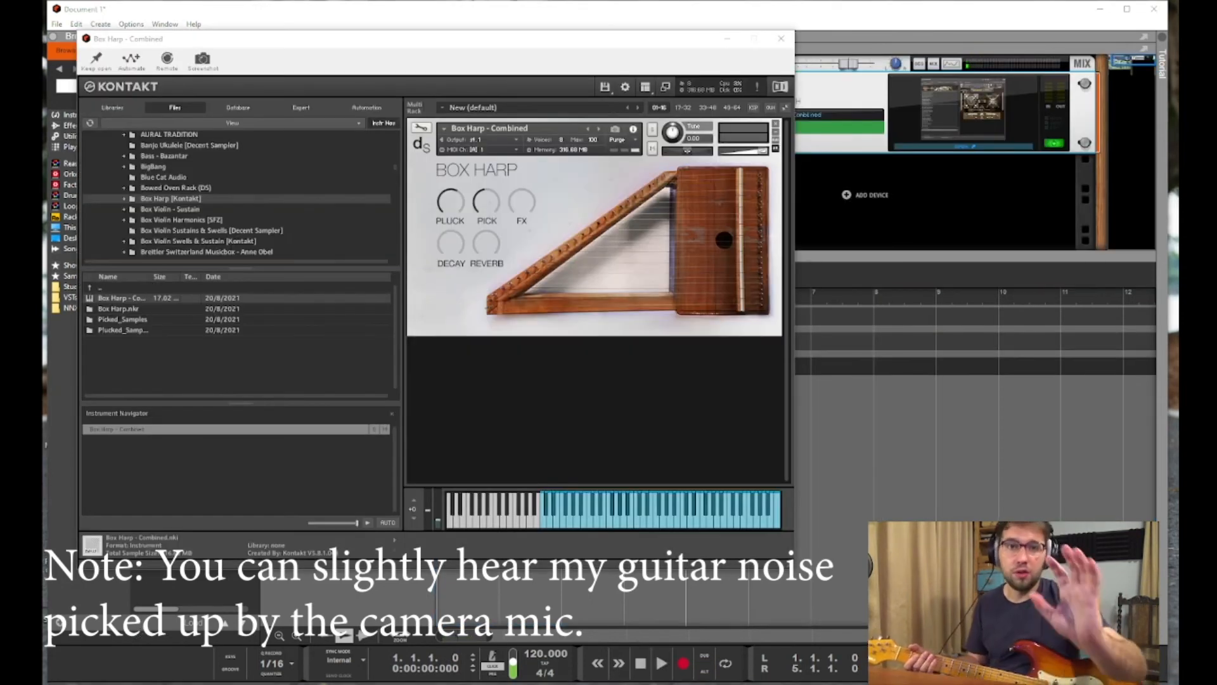